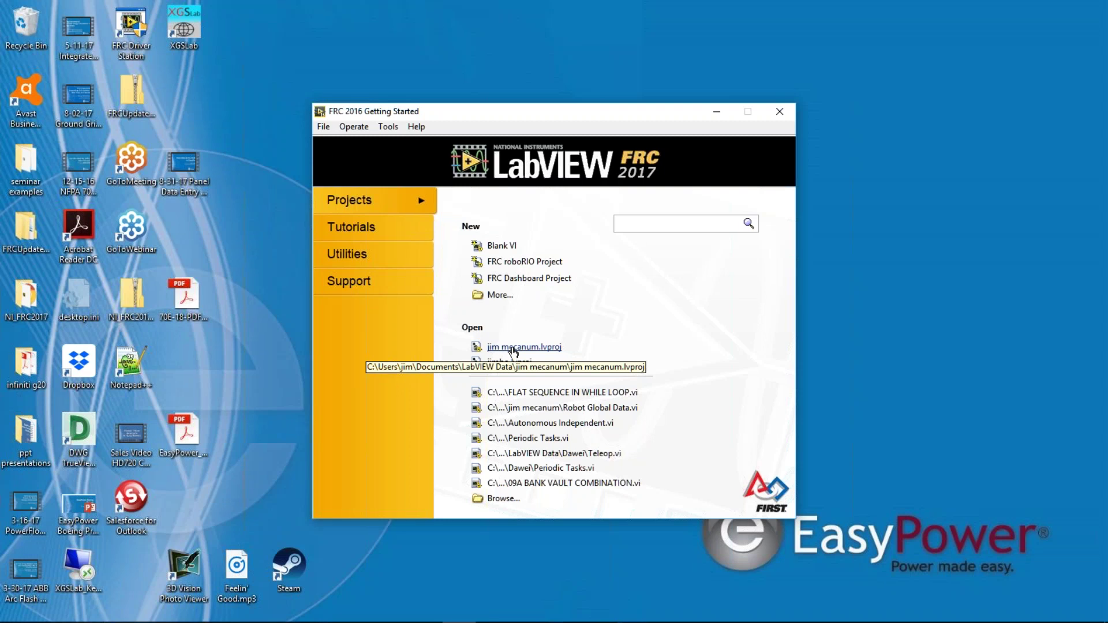
# Step: Open the recent project '2017 first fare tracker.lvproj' from the Getting Started window
pyautogui.click(513, 349)
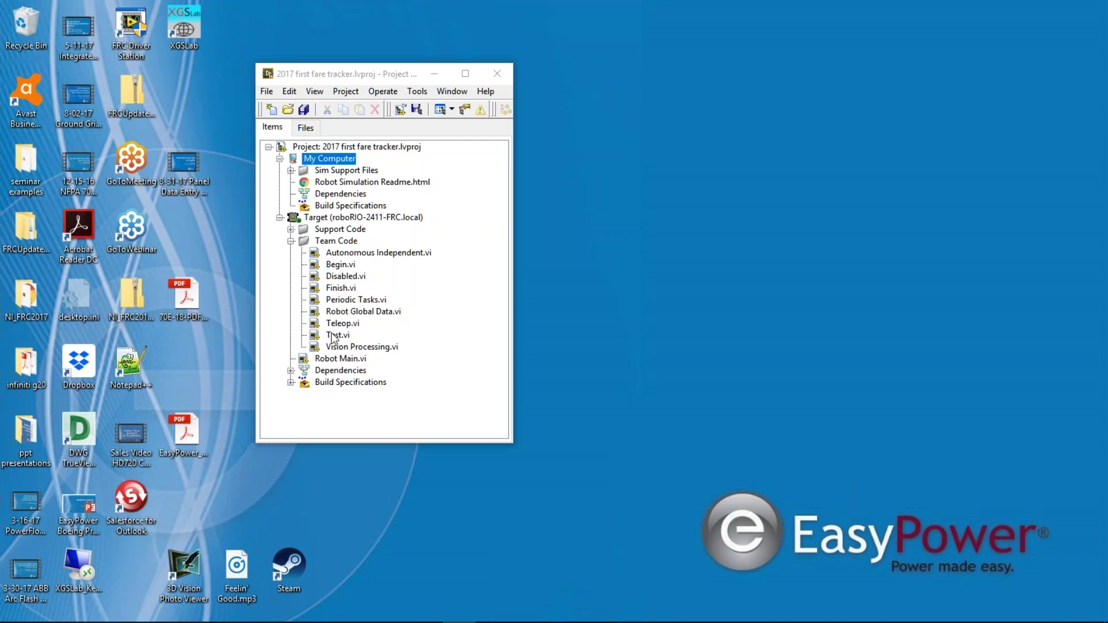
# Step: Select Robot Main.vi under the roboRIO-2411-FRC.local target in the project tree
pyautogui.click(308, 360)
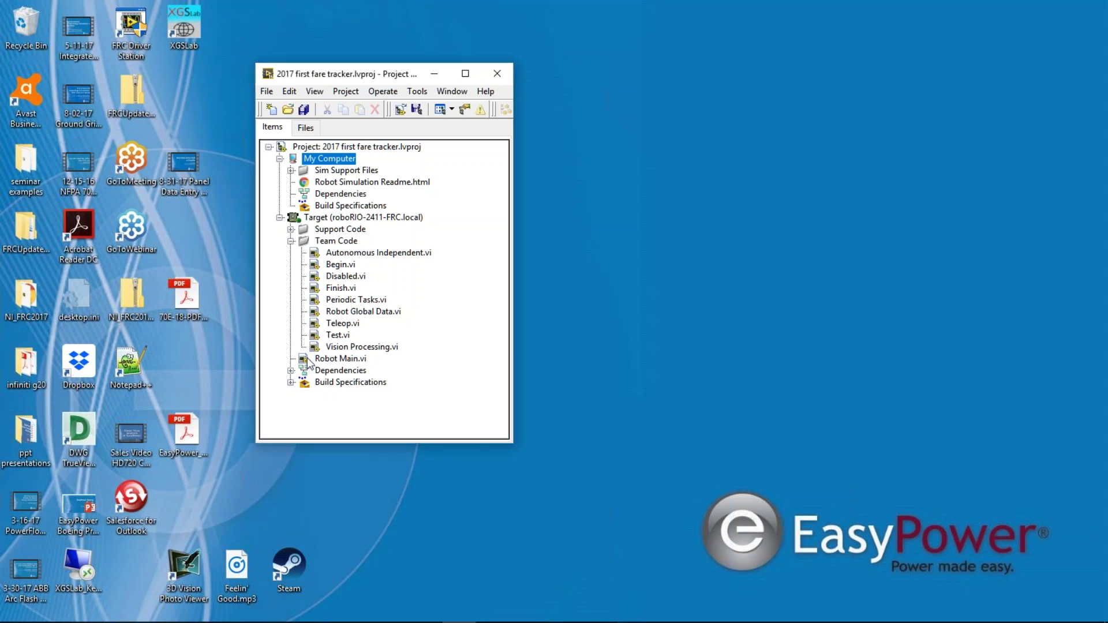
pyautogui.click(314, 359)
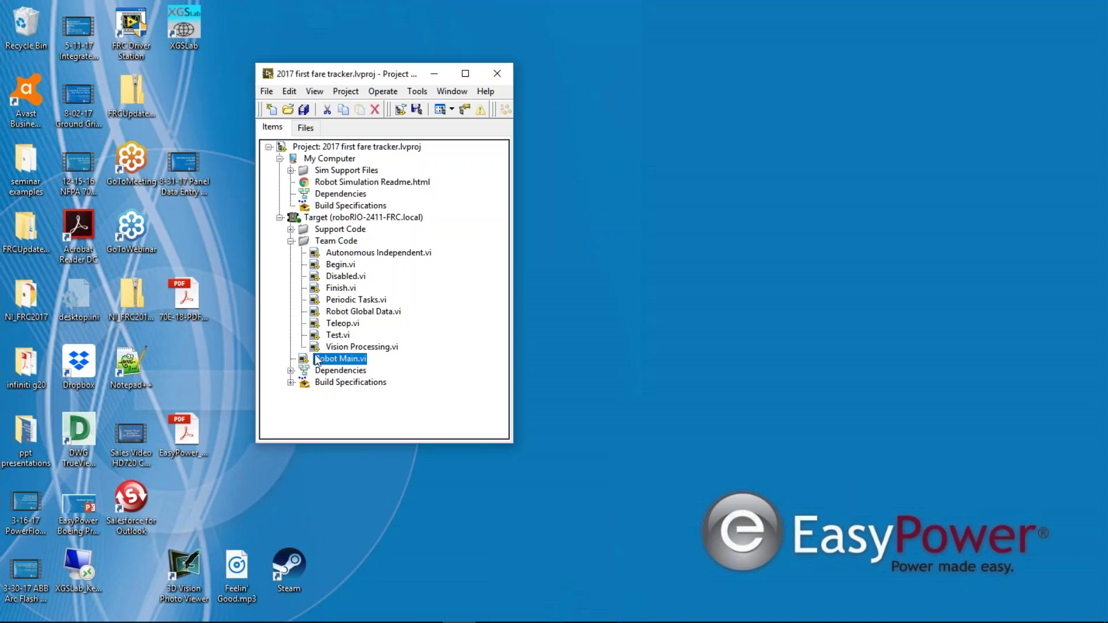
# Step: Launch FRC Driver Station and the team 2411 PC Dashboard, adding an Avast exclusion for it
pyautogui.moveTo(65, 620)
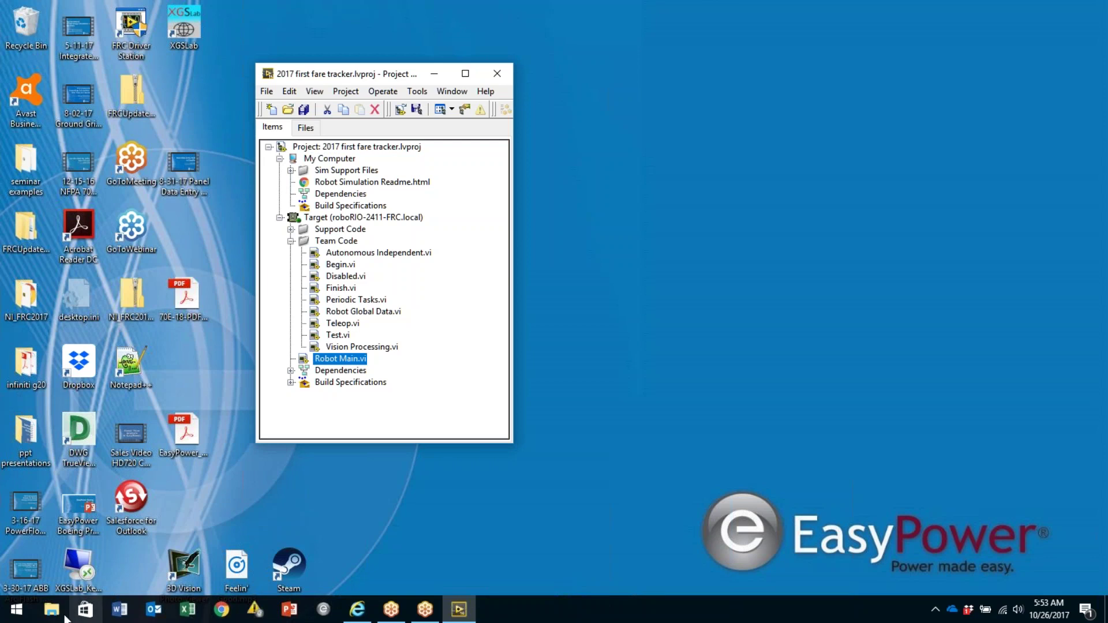
pyautogui.click(16, 609)
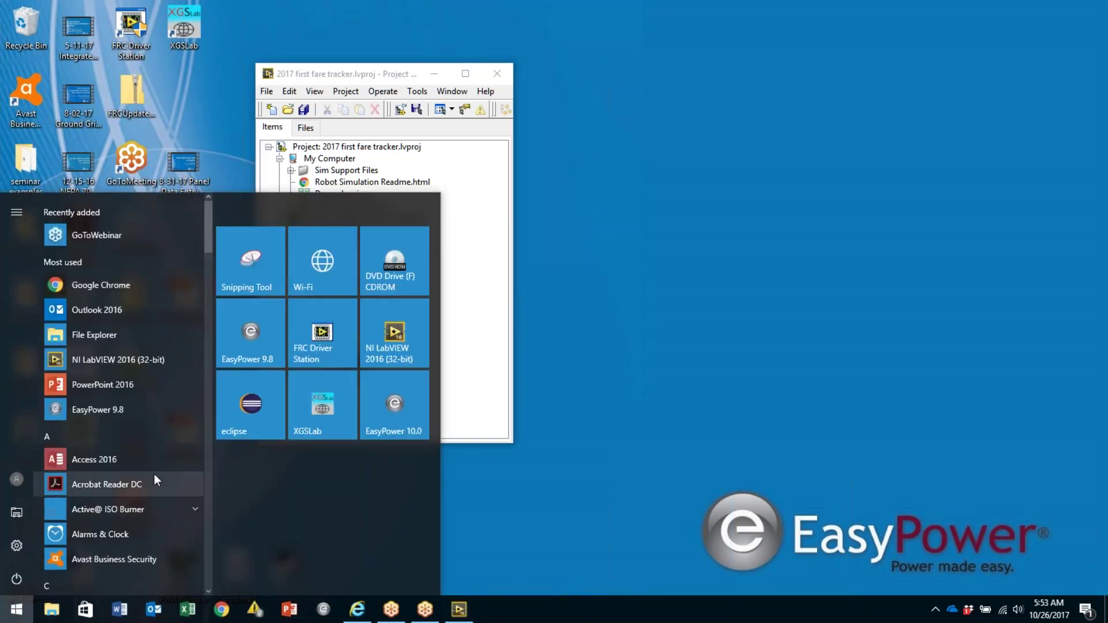
pyautogui.click(326, 331)
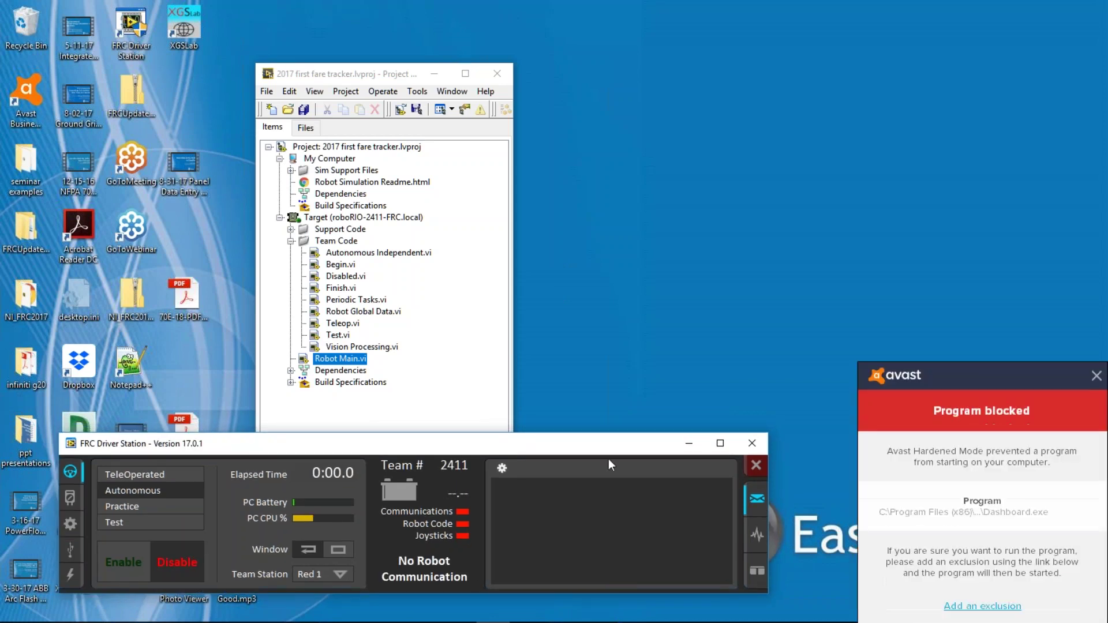
pyautogui.click(957, 602)
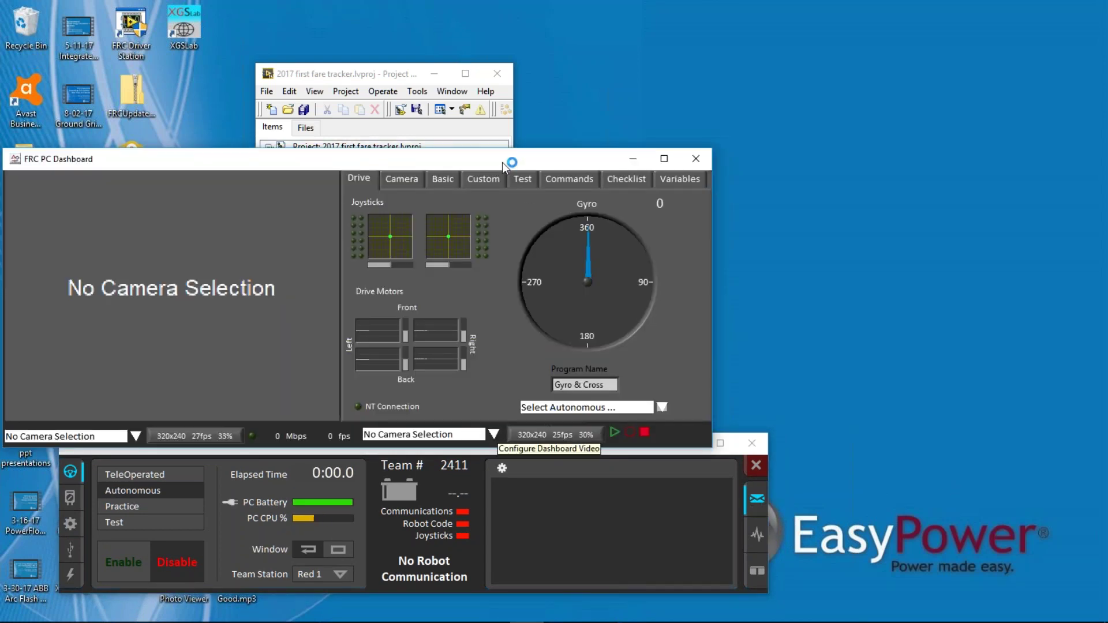
pyautogui.moveTo(502, 162); pyautogui.dragTo(543, 162)
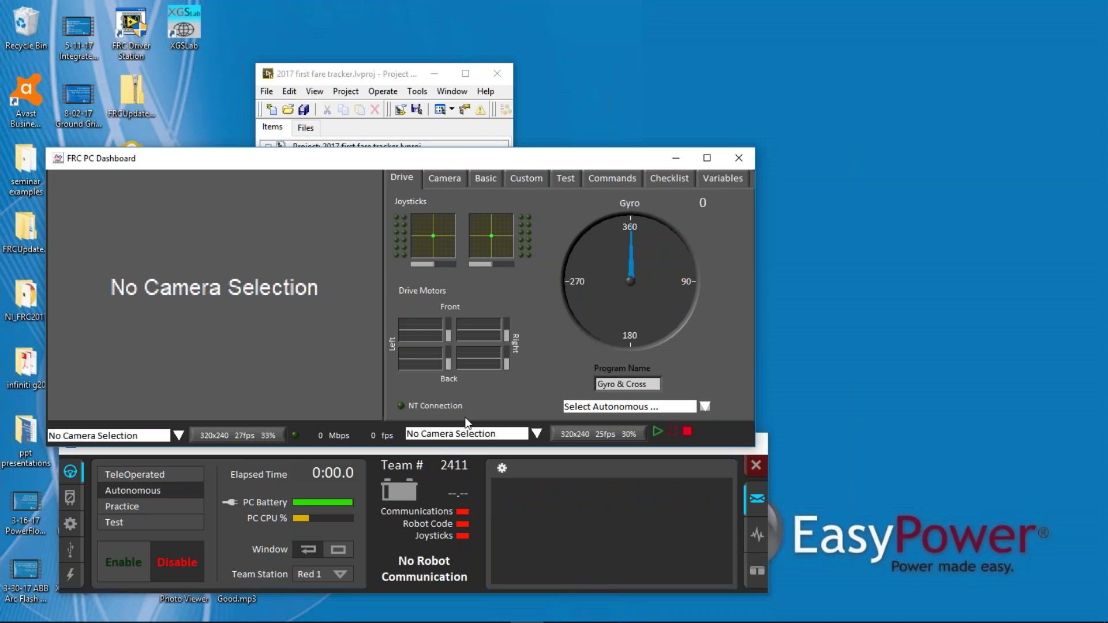
pyautogui.click(394, 72)
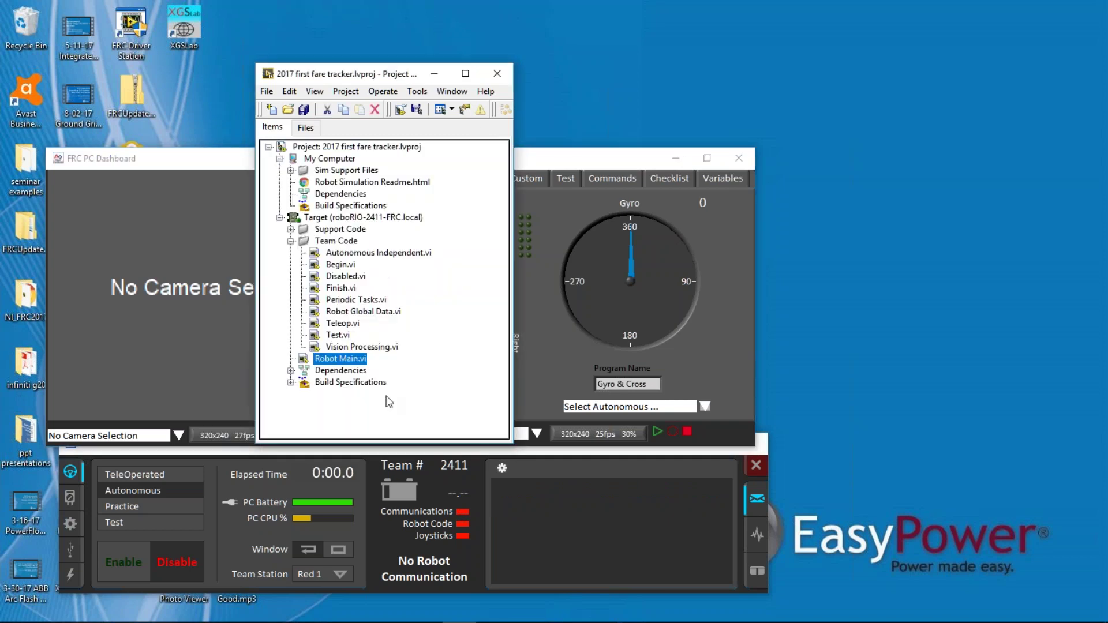
# Step: Place Robot Main.vi's front panel beside the project tree and inspect its Finish and Image Size controls
pyautogui.moveTo(465, 521)
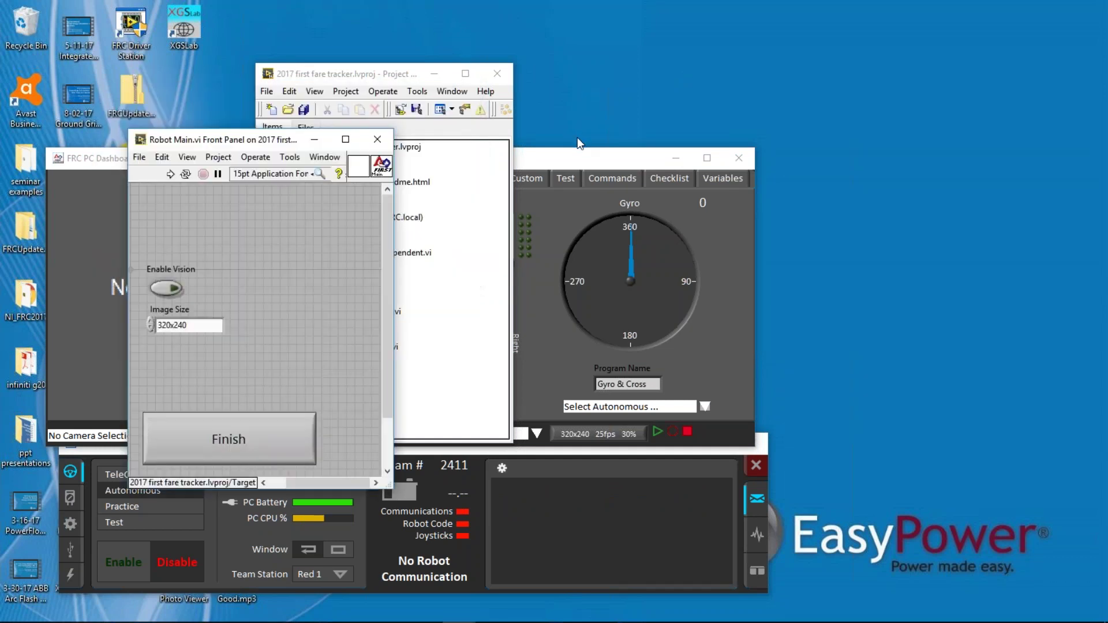
pyautogui.moveTo(294, 138); pyautogui.dragTo(737, 63)
pyautogui.click(670, 358)
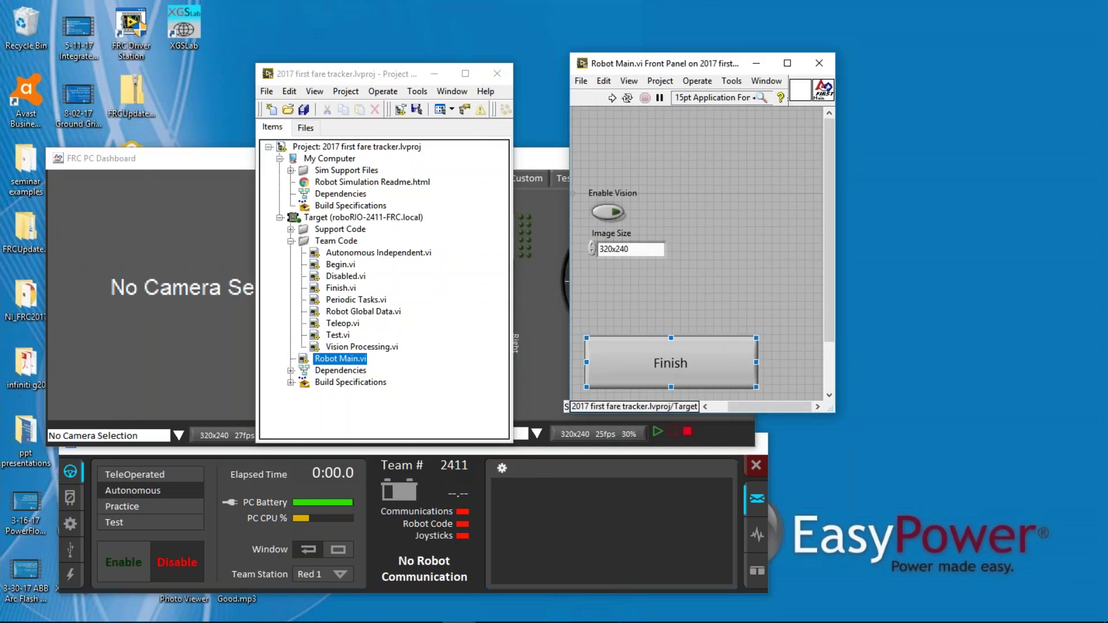
pyautogui.click(635, 277)
pyautogui.click(631, 256)
pyautogui.click(685, 305)
# Step: Inspect the Image Size, Finish and Enable Vision controls on the Robot Main front panel
pyautogui.click(663, 249)
pyautogui.click(640, 369)
pyautogui.click(612, 193)
pyautogui.click(608, 160)
# Step: Create a new Real-Time Application spec under the roboRIO target's Build Specifications
pyautogui.moveTo(379, 73); pyautogui.dragTo(446, 52)
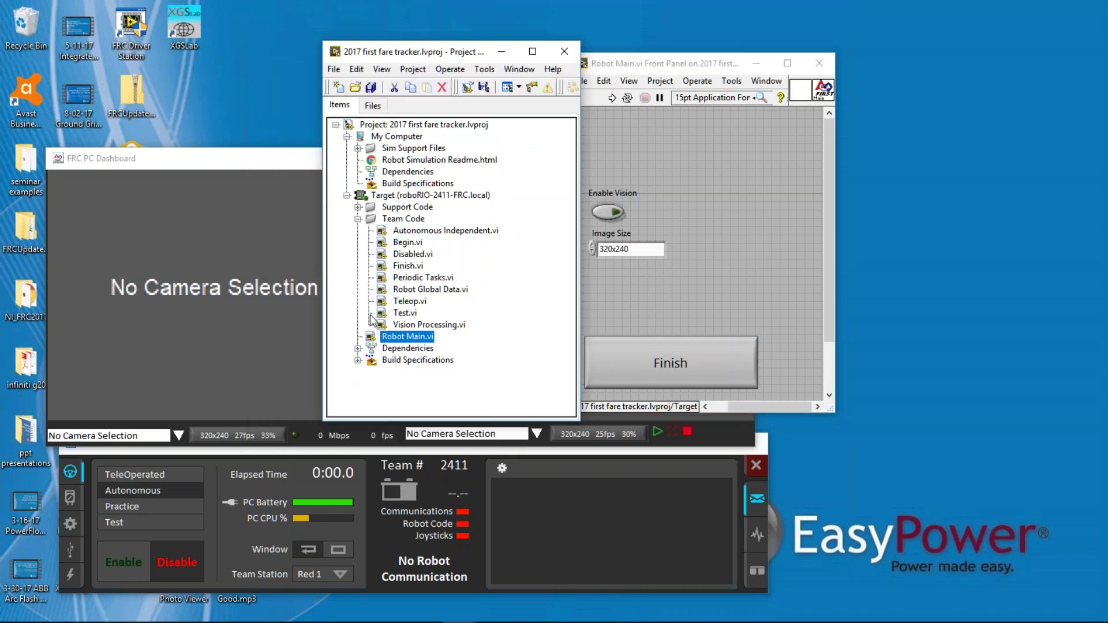
pyautogui.click(358, 360)
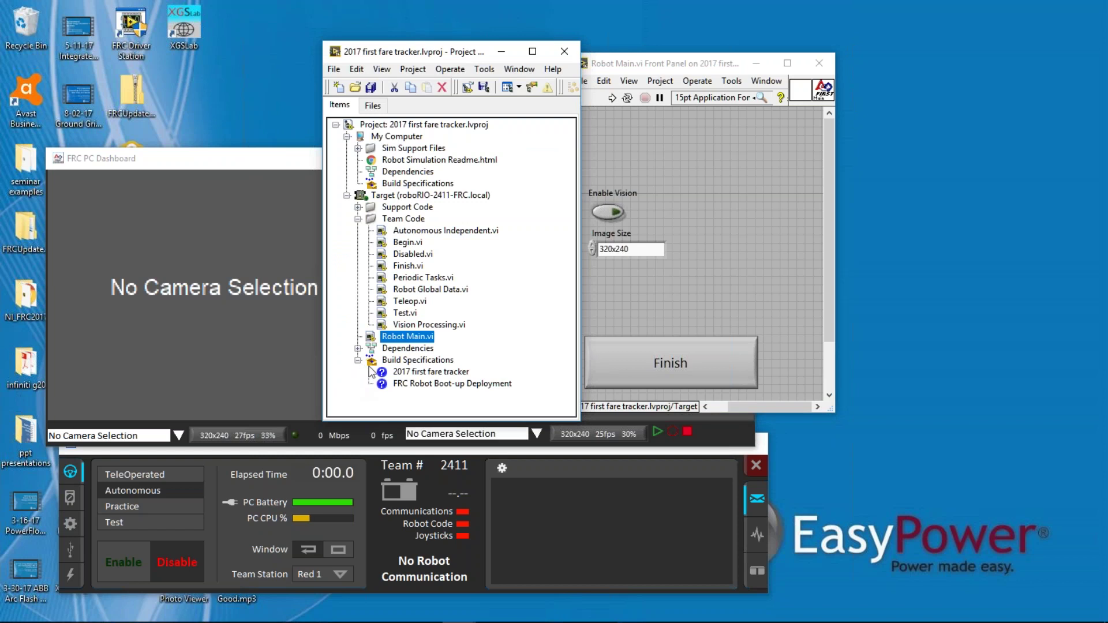
pyautogui.click(379, 364)
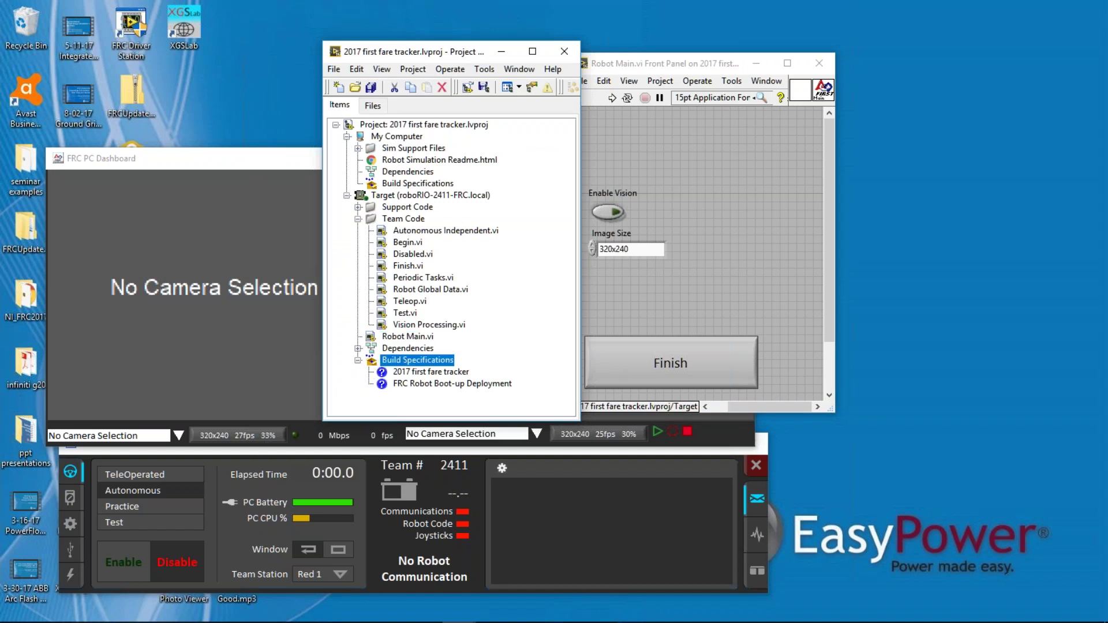
pyautogui.rightClick(381, 359)
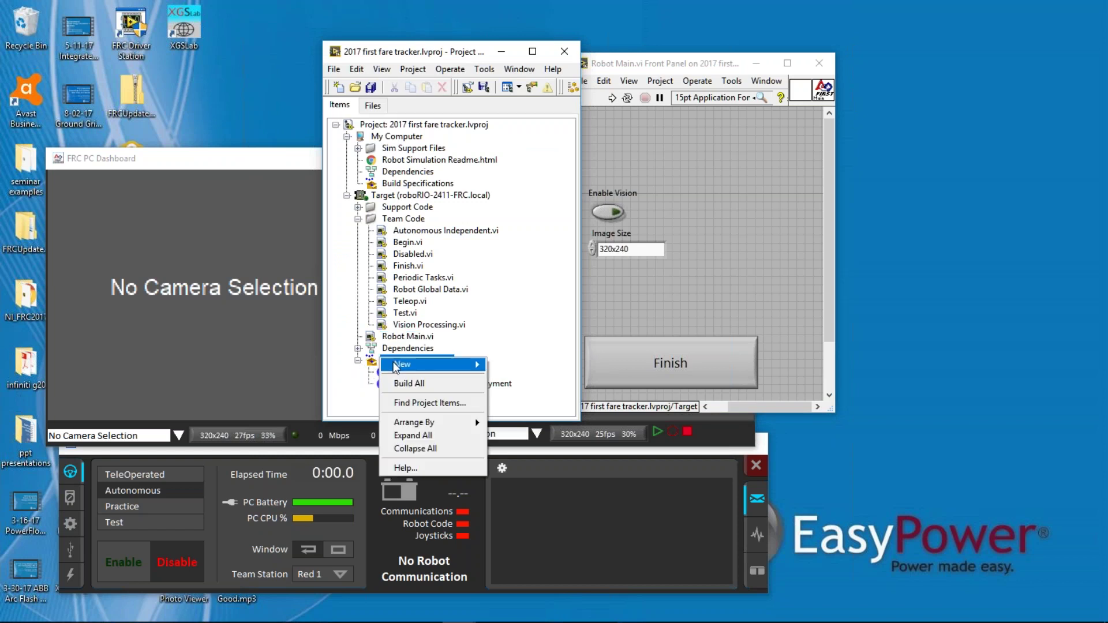
pyautogui.moveTo(396, 367)
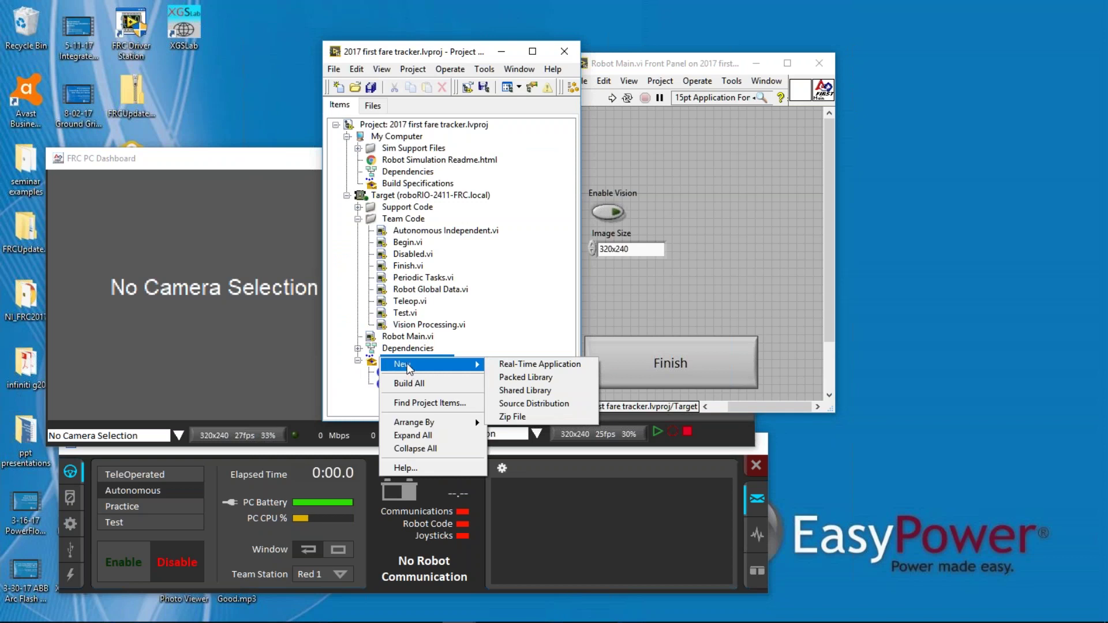
pyautogui.click(500, 370)
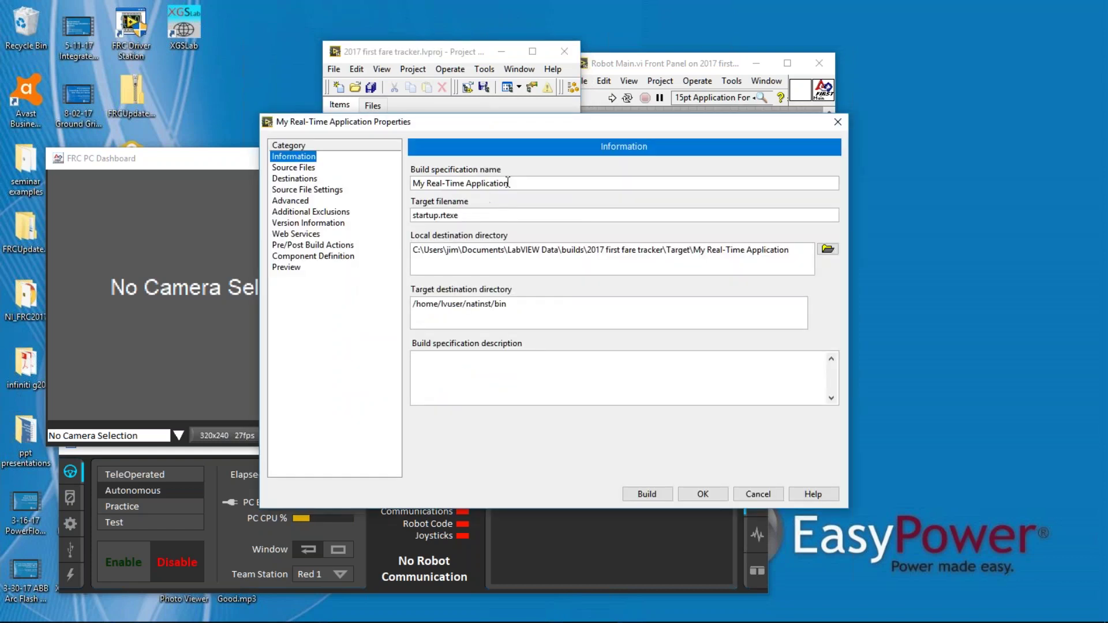
# Step: Name the build spec 'jims first', add Robot Main.vi as its startup VI, and confirm
pyautogui.moveTo(509, 183); pyautogui.dragTo(370, 182)
pyautogui.write('jims first')
pyautogui.click(293, 168)
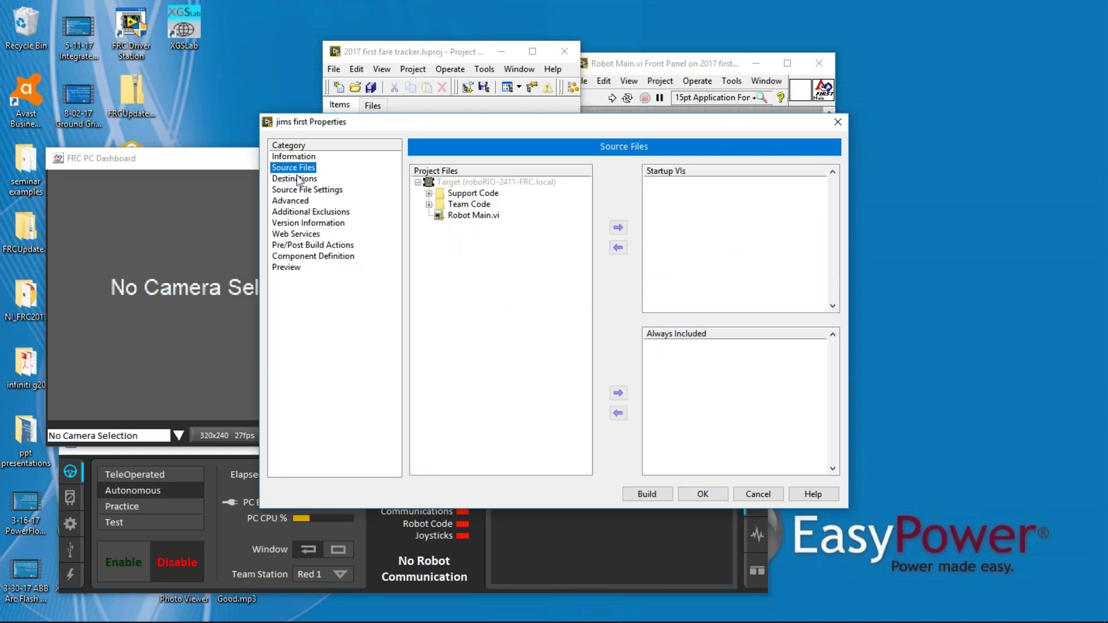
pyautogui.click(471, 216)
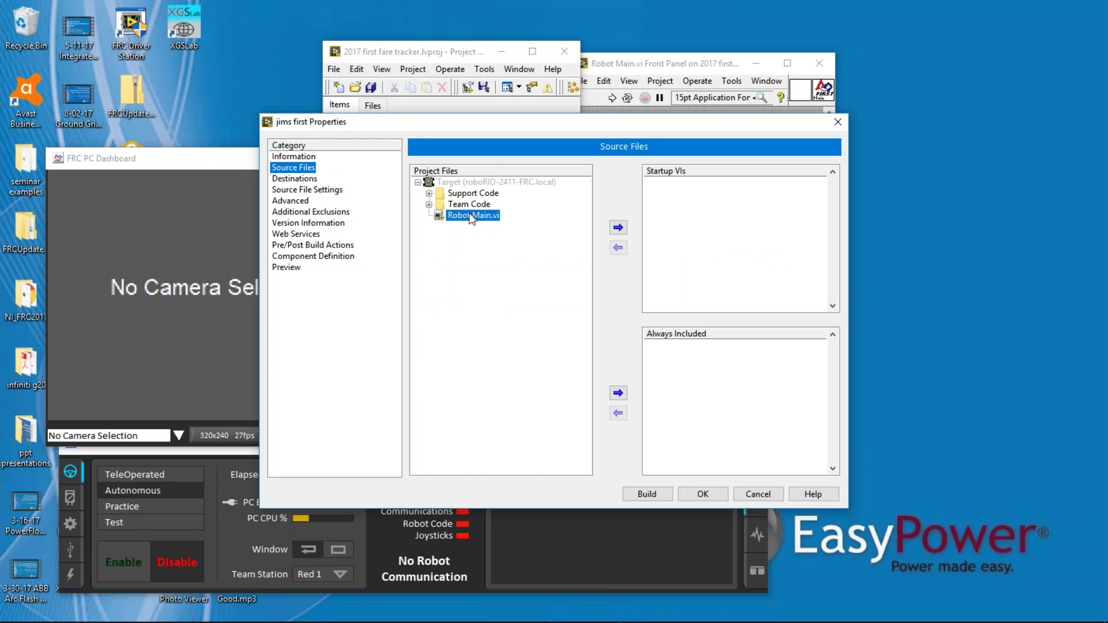
pyautogui.click(616, 229)
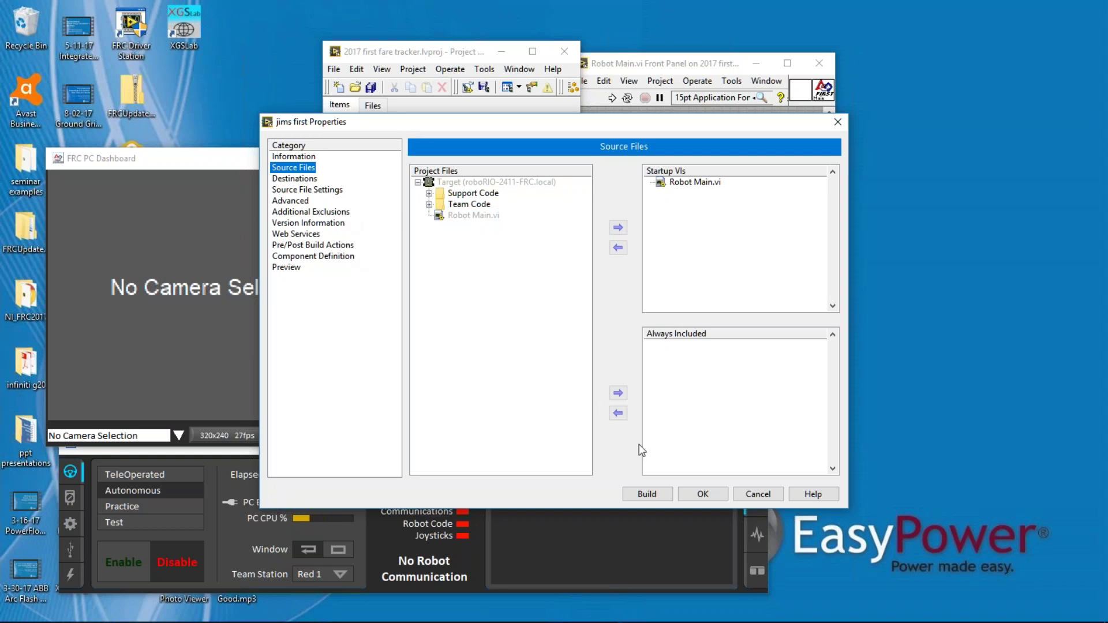
pyautogui.click(685, 494)
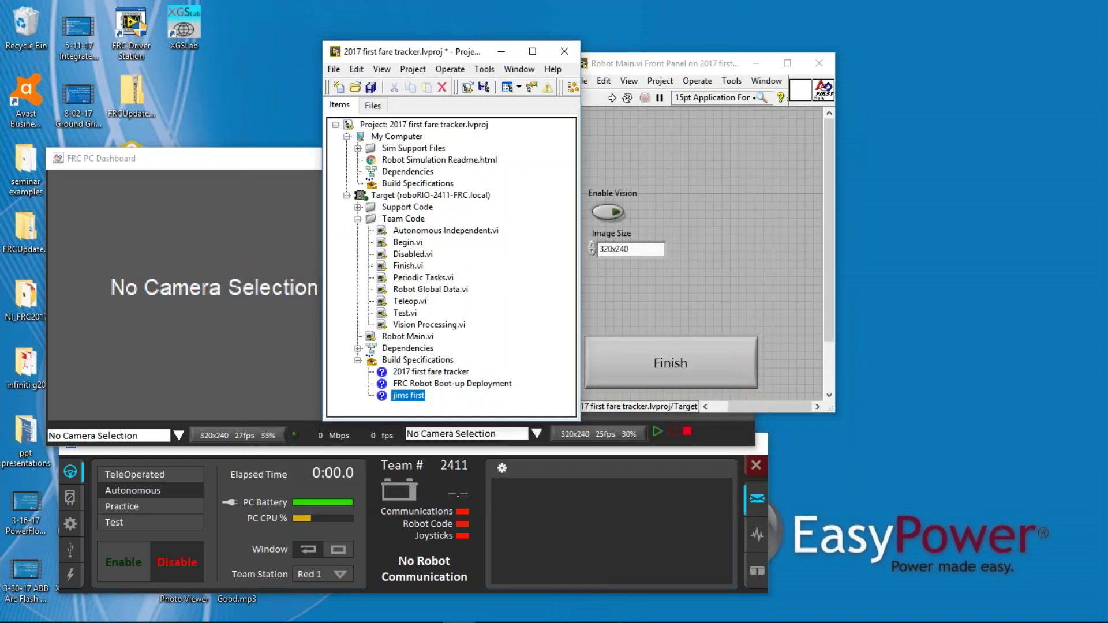
# Step: Show the Deploy, Run as startup and Properties options for the 'jims first' build spec
pyautogui.rightClick(403, 397)
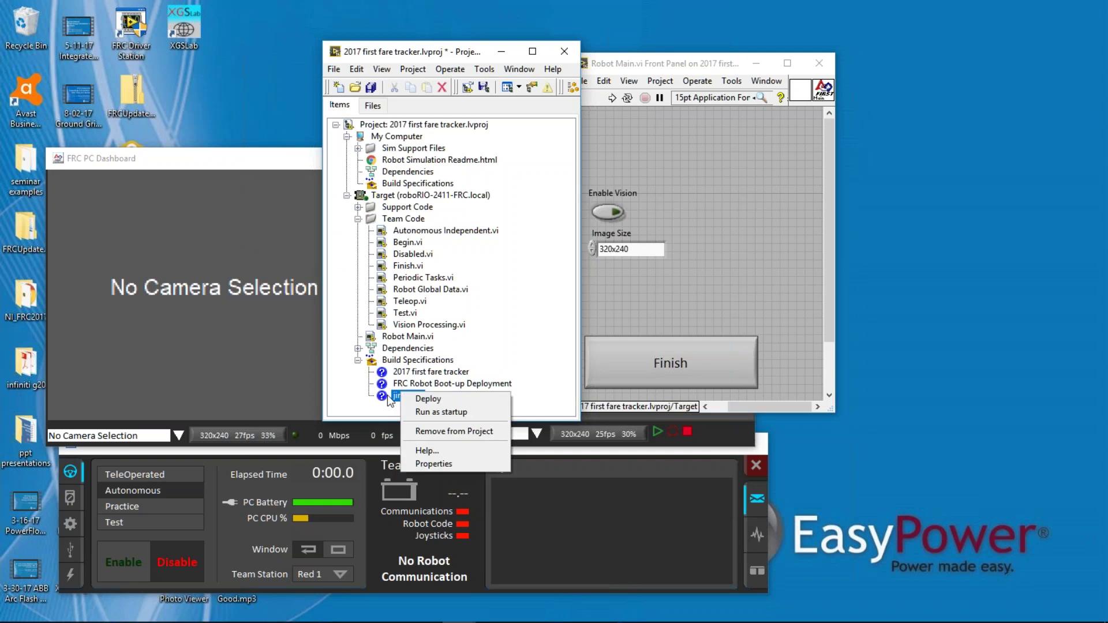
pyautogui.click(386, 400)
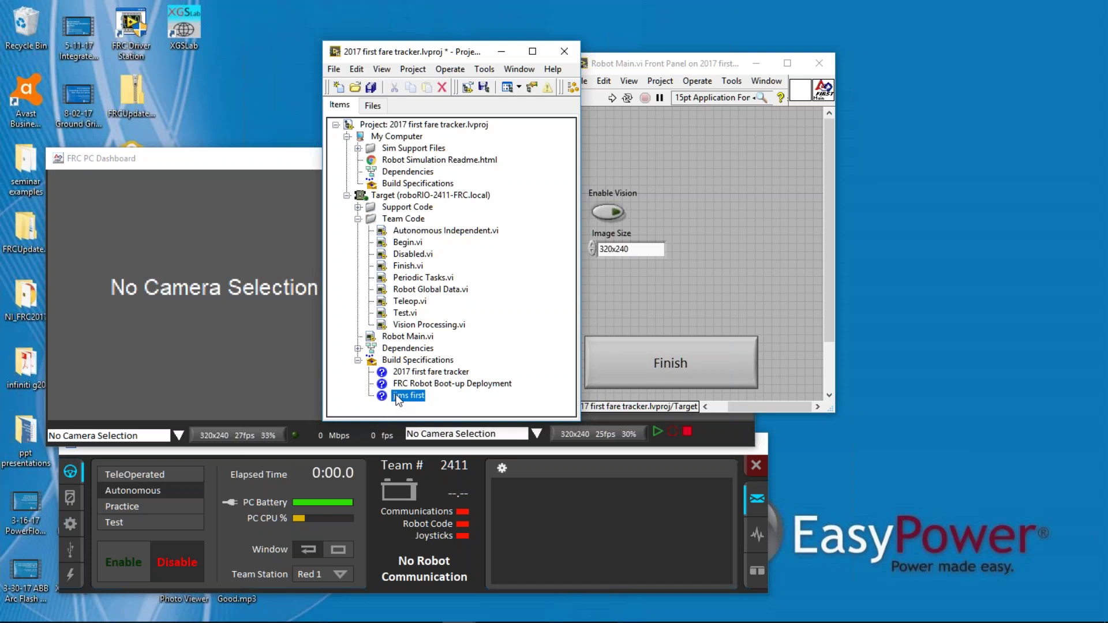
pyautogui.rightClick(396, 396)
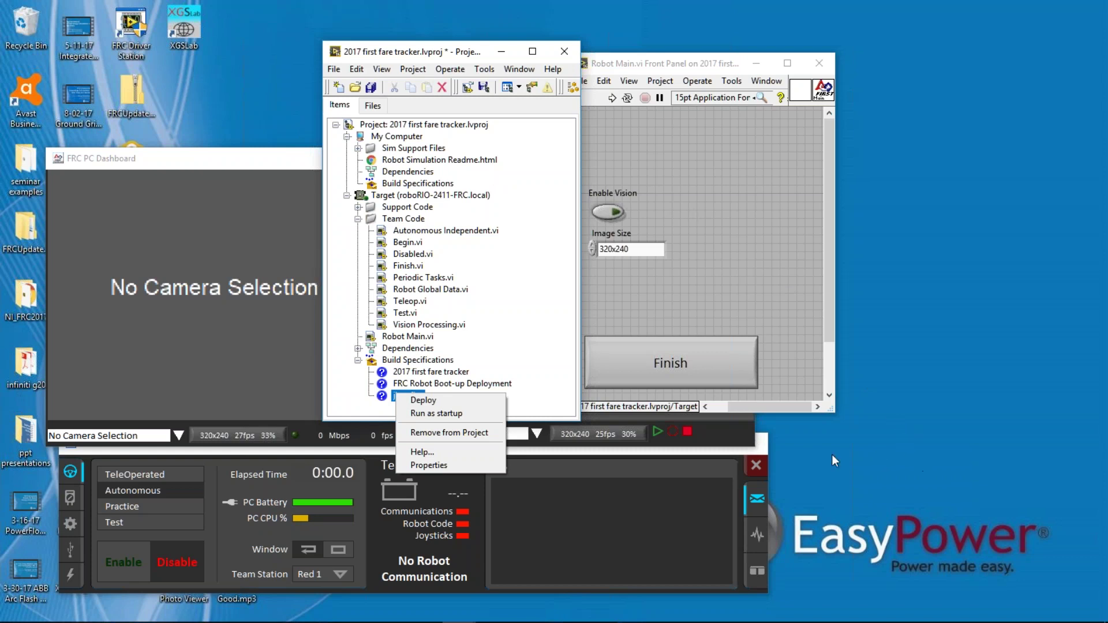
# Step: Close the 'jims first' options without deploying and select the Finish and Image Size controls
pyautogui.click(688, 173)
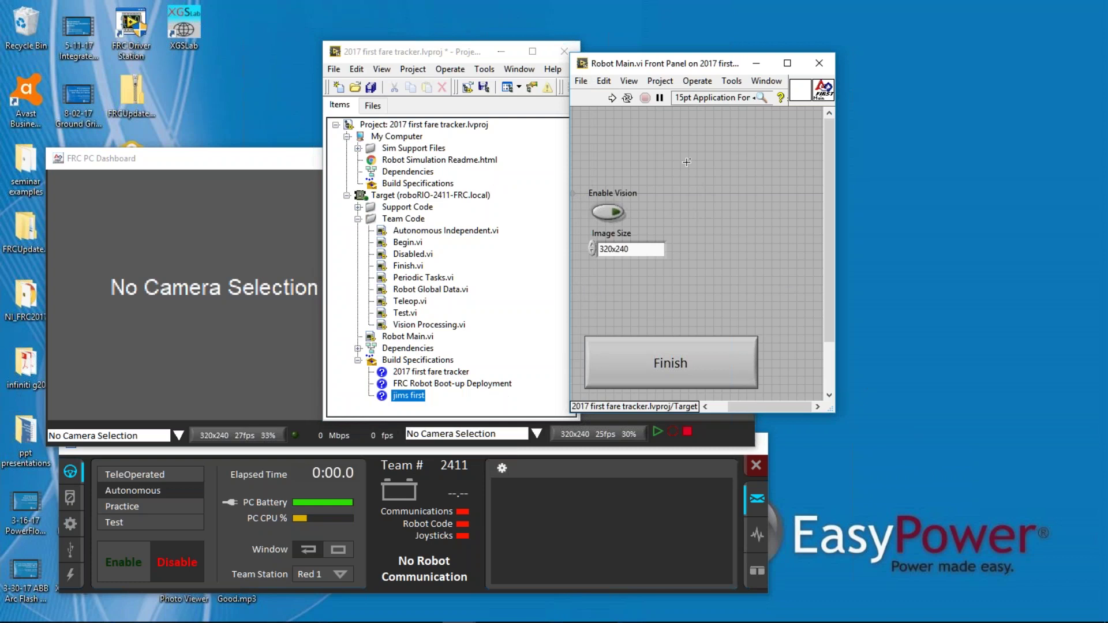
pyautogui.click(612, 98)
pyautogui.click(623, 352)
pyautogui.press('Escape')
pyautogui.click(606, 82)
pyautogui.press('Escape')
pyautogui.press('Tab')
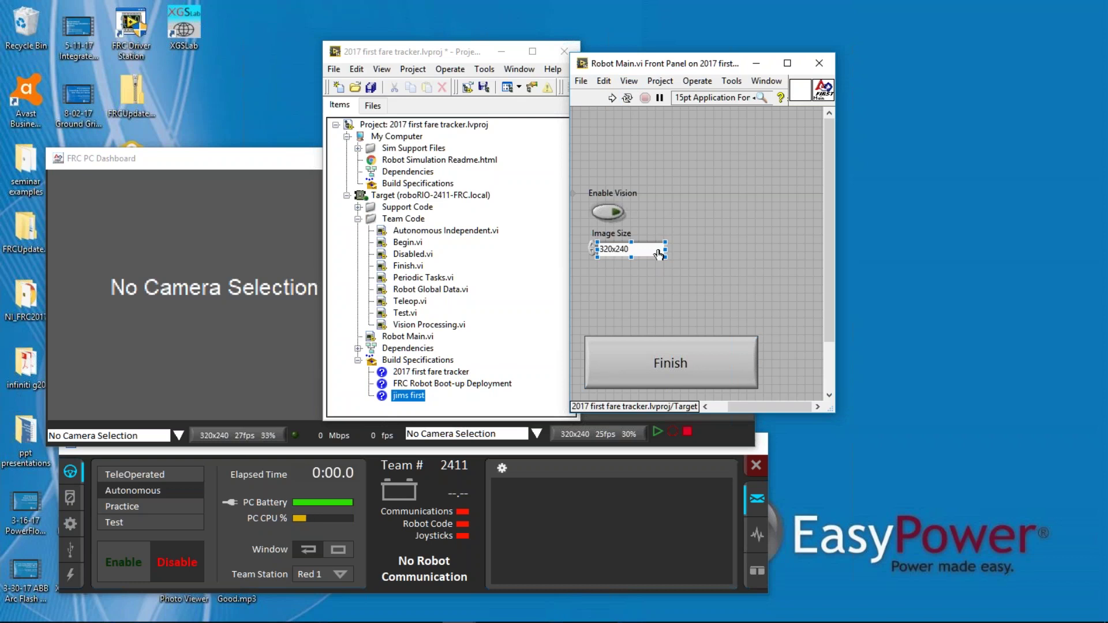